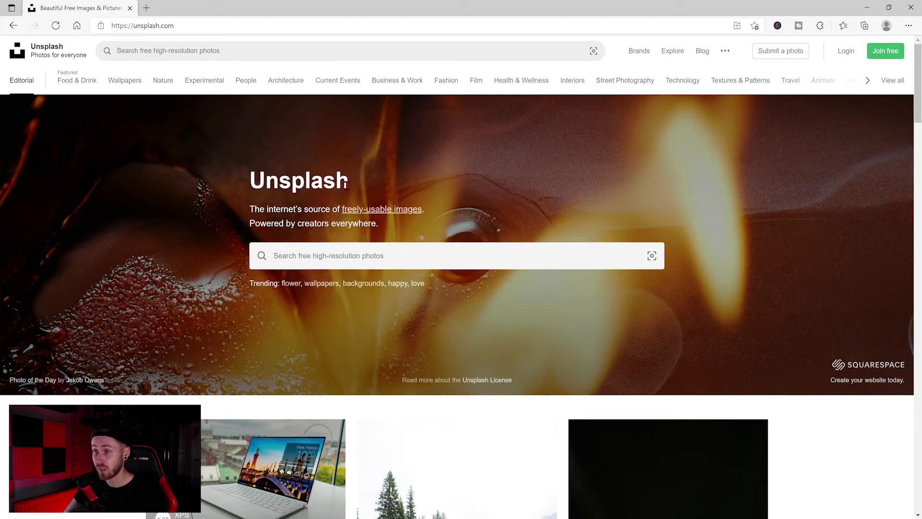
- Search Unsplash for 'grunge texture' and browse the rusted and cracked texture results
click(355, 257)
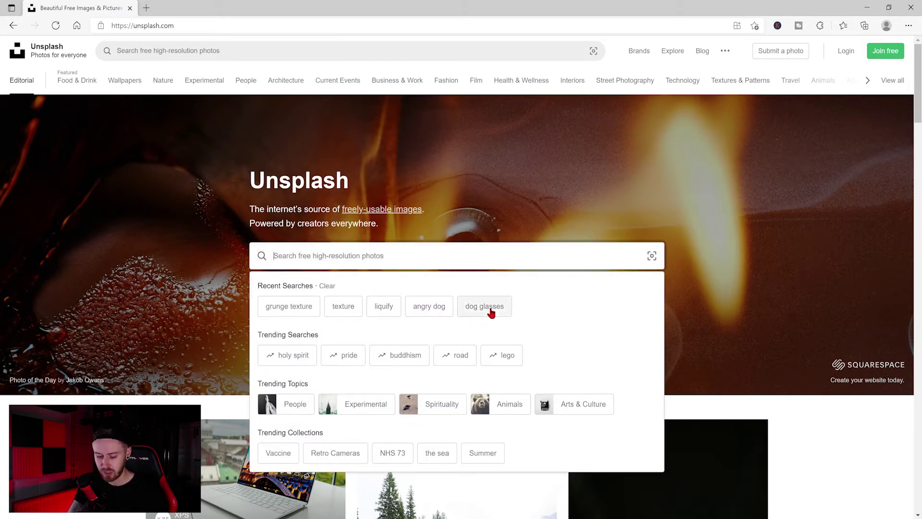
text(grunge )
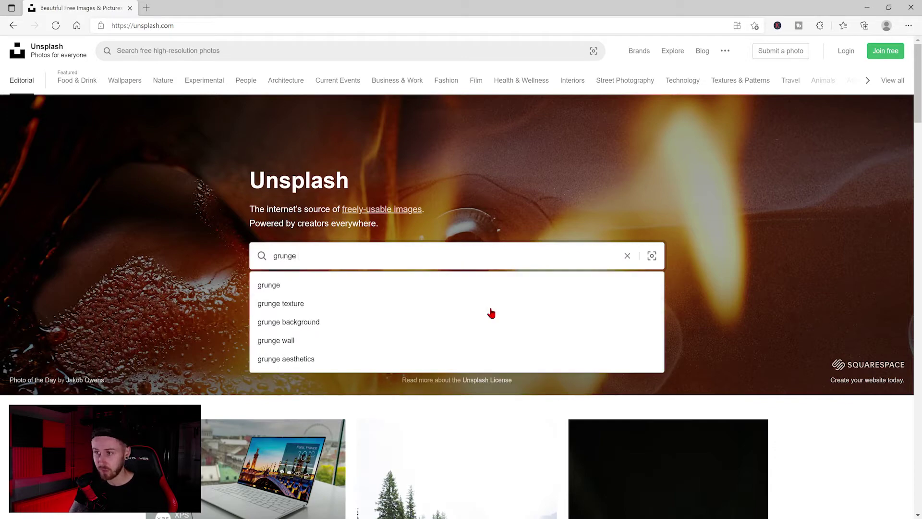
text(tex)
click(414, 285)
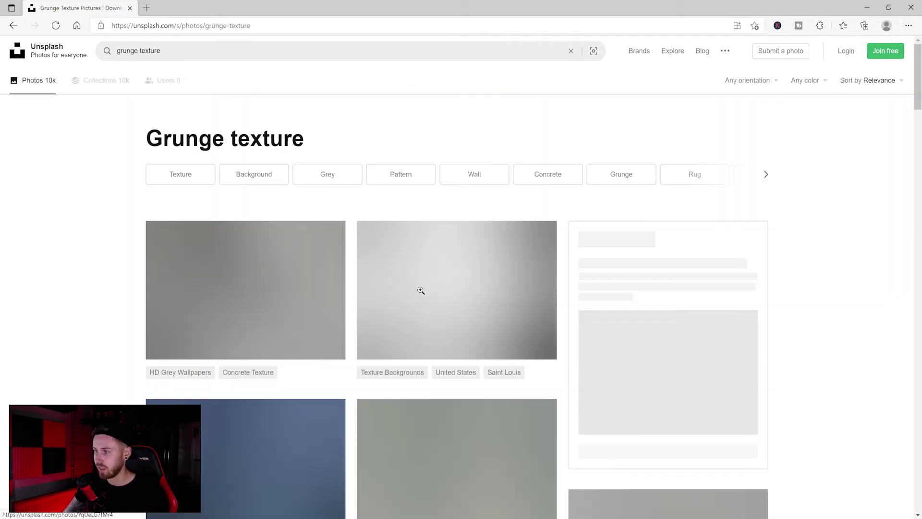
scroll(469, 323, down, 4)
scroll(398, 301, up, 4)
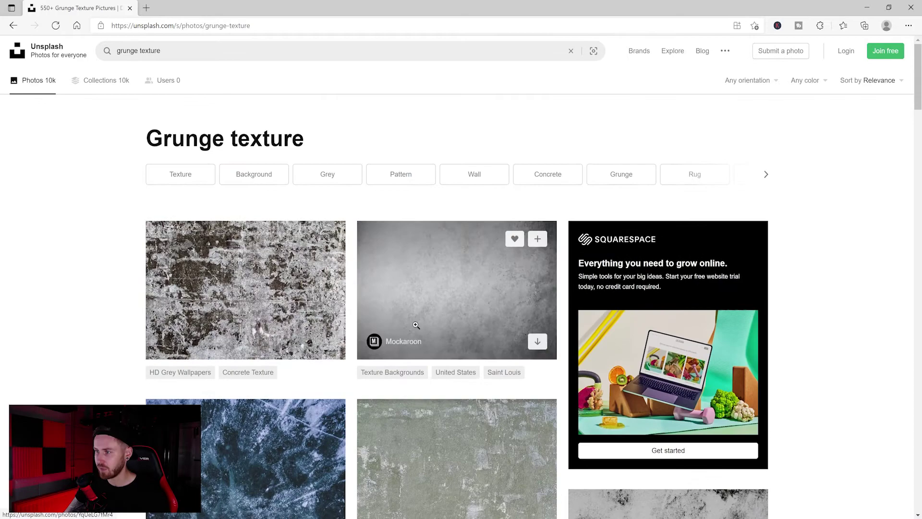
scroll(424, 330, down, 4)
scroll(424, 331, down, 12)
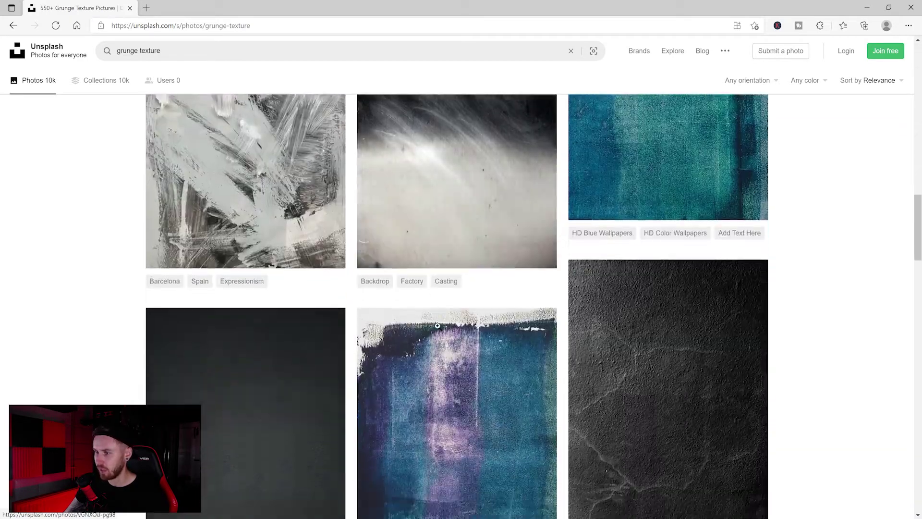
scroll(438, 326, down, 9)
scroll(439, 326, up, 9)
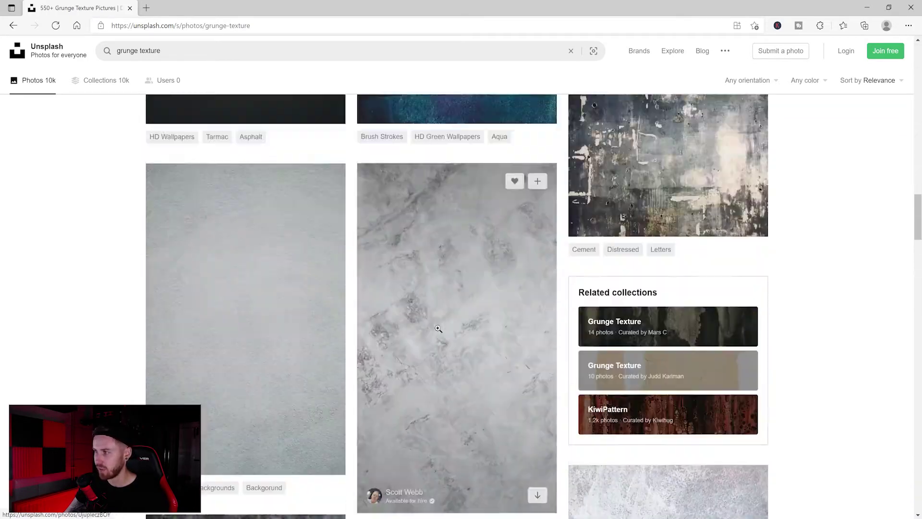
scroll(438, 328, down, 10)
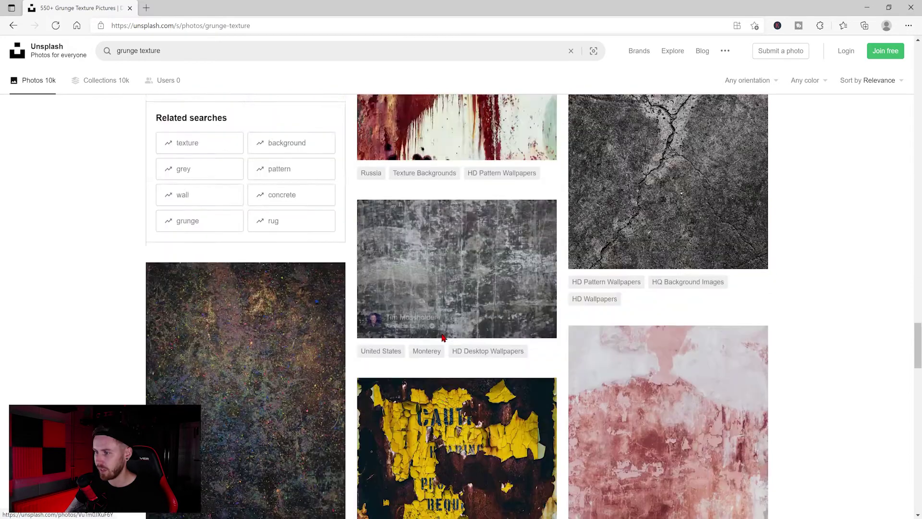
scroll(455, 325, up, 2)
- Open the rusted red-and-yellow painted metal wall photo and download it free
click(441, 221)
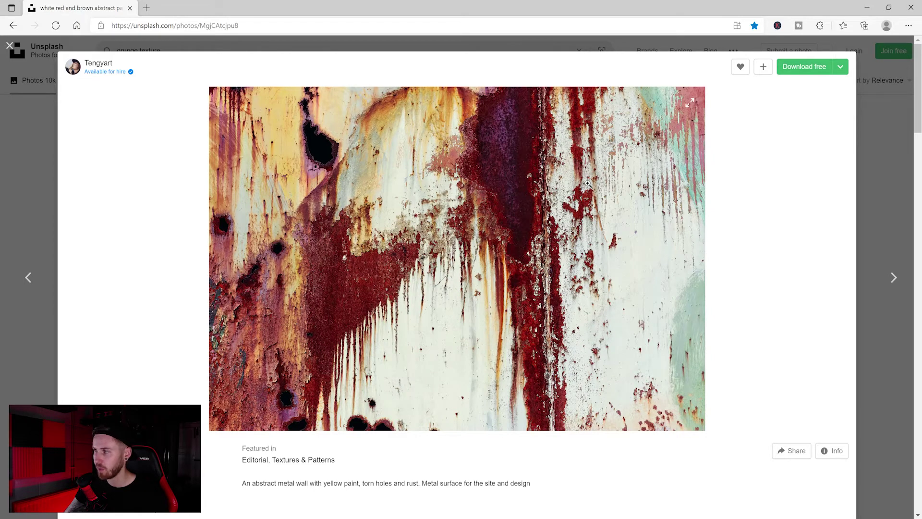
click(803, 71)
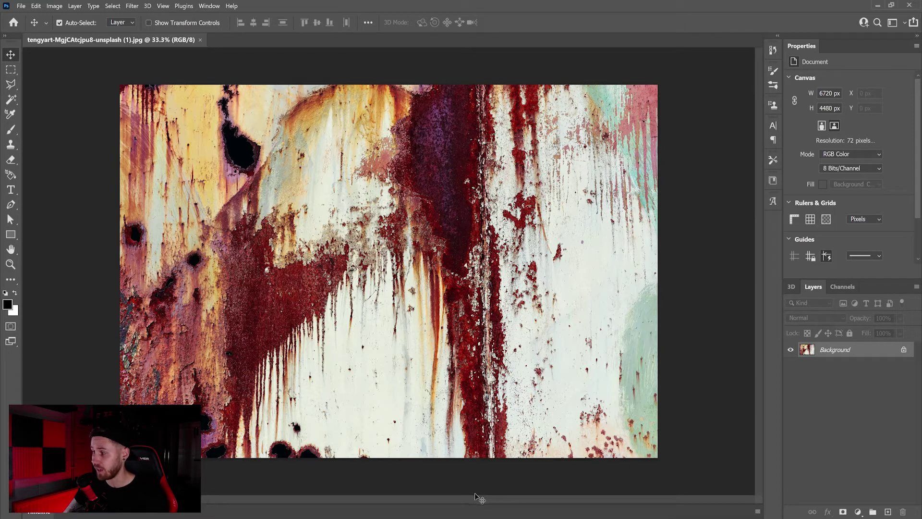
- Add a Black & White adjustment, then a Levels adjustment with input levels 67 and 189
click(858, 512)
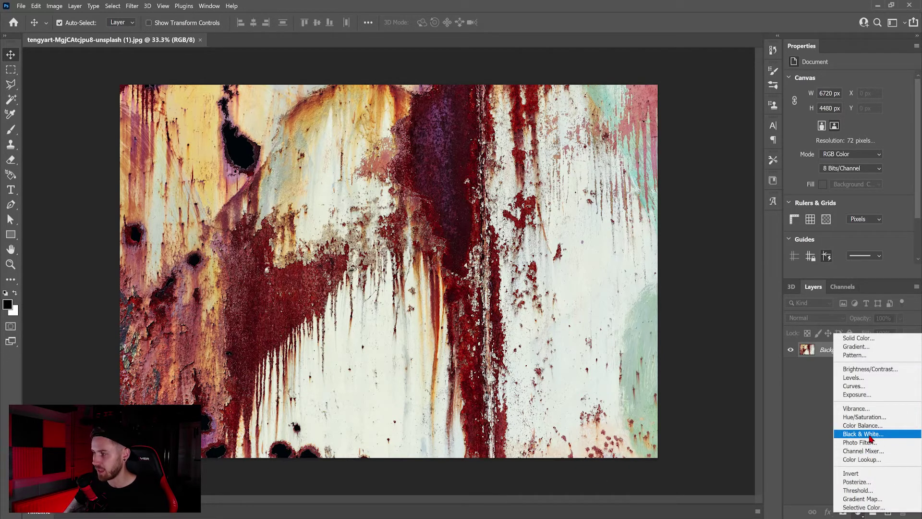
click(852, 436)
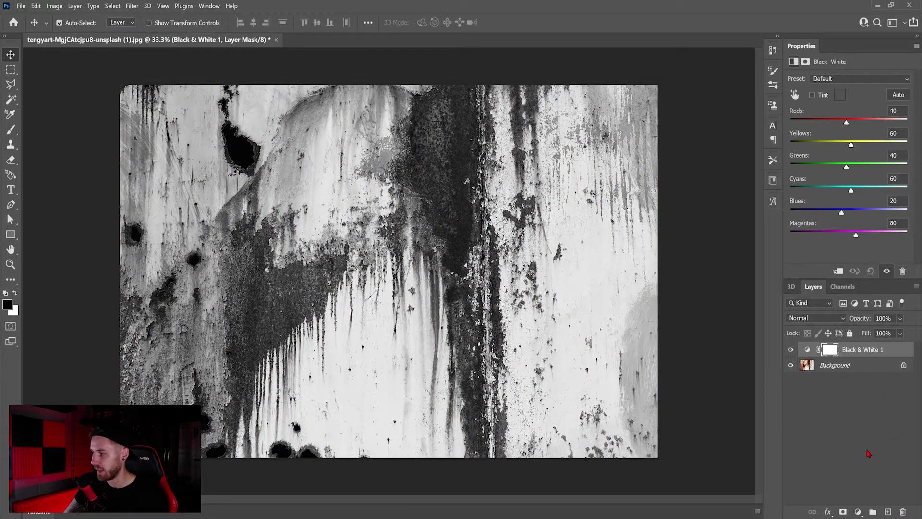
click(857, 512)
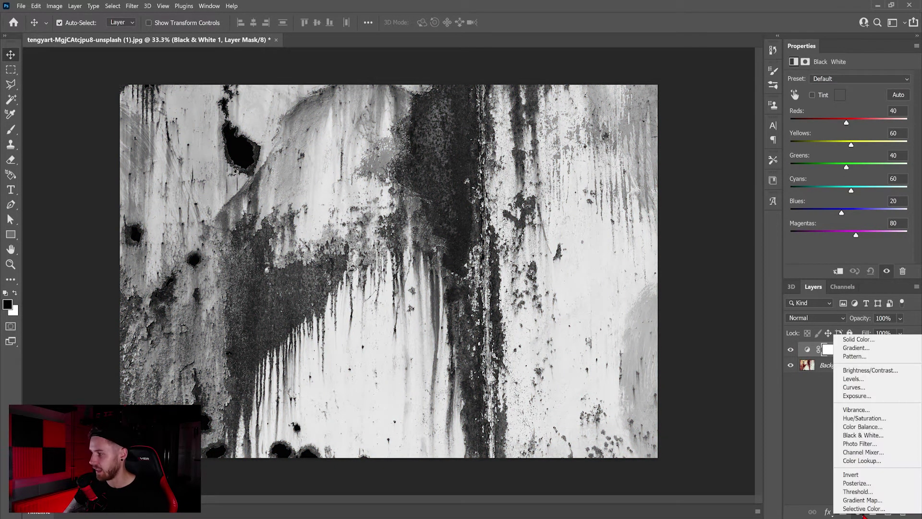
click(870, 381)
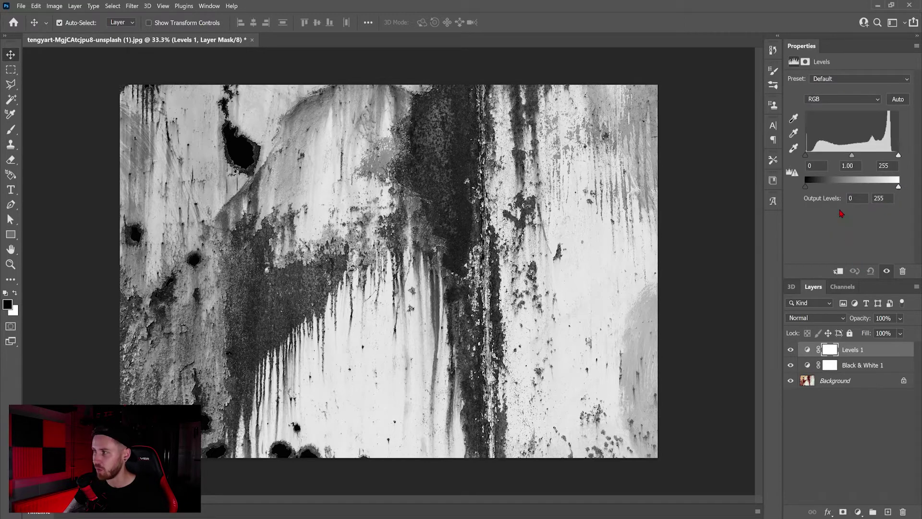
drag(808, 160, 832, 163)
drag(899, 158, 831, 158)
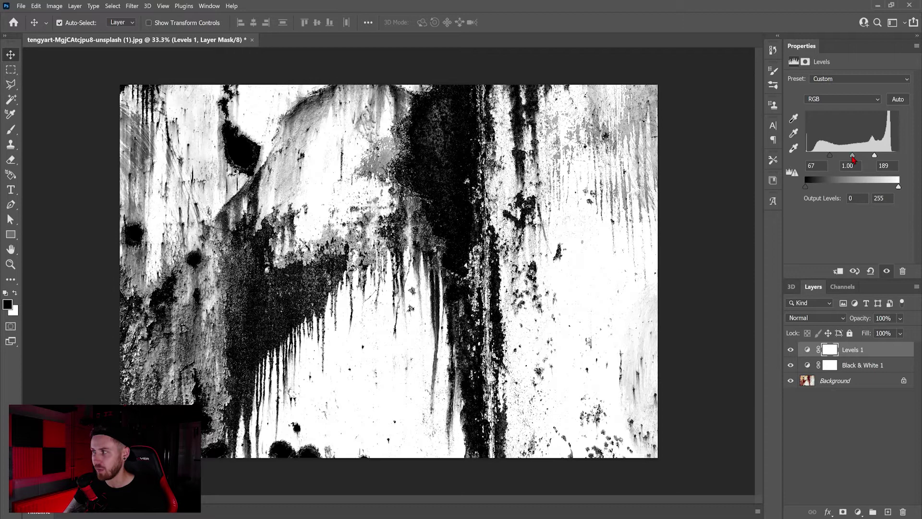
- Select the photo and both adjustment layers and merge them into one layer
click(606, 403)
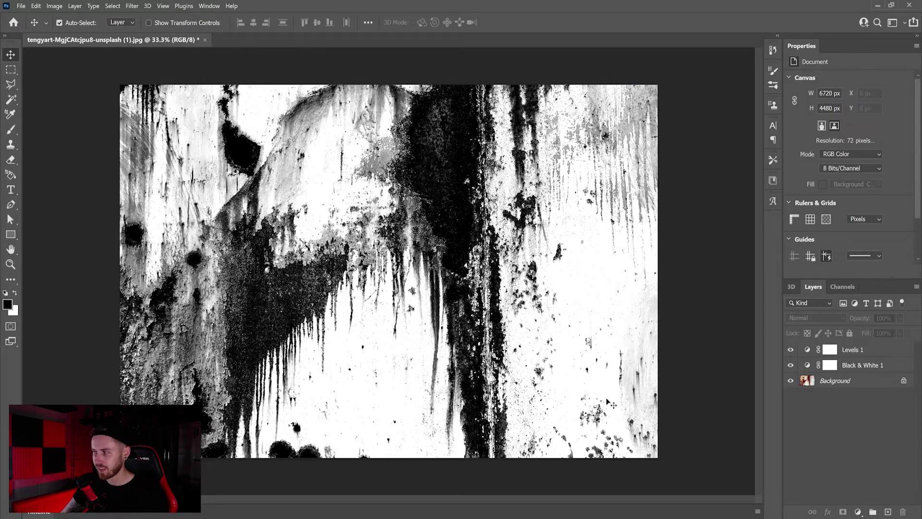
click(847, 382)
shift+click(852, 350)
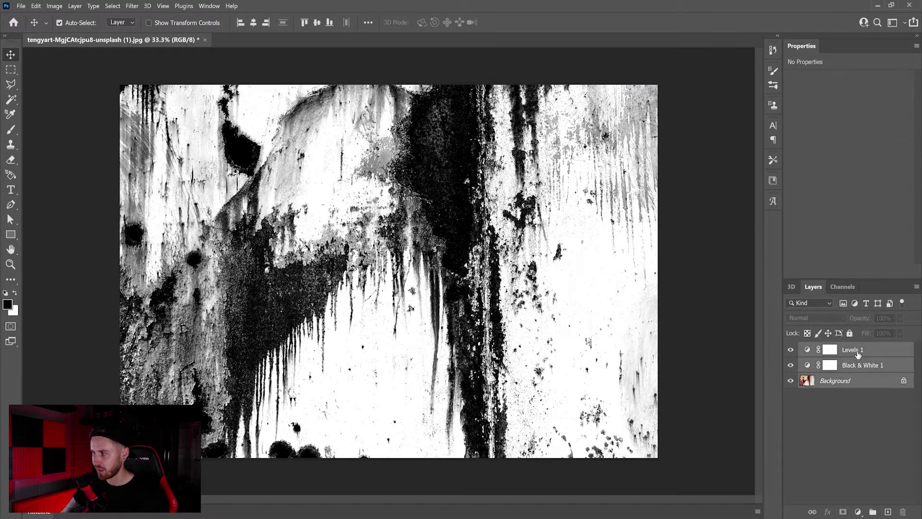
right_click(854, 350)
click(752, 394)
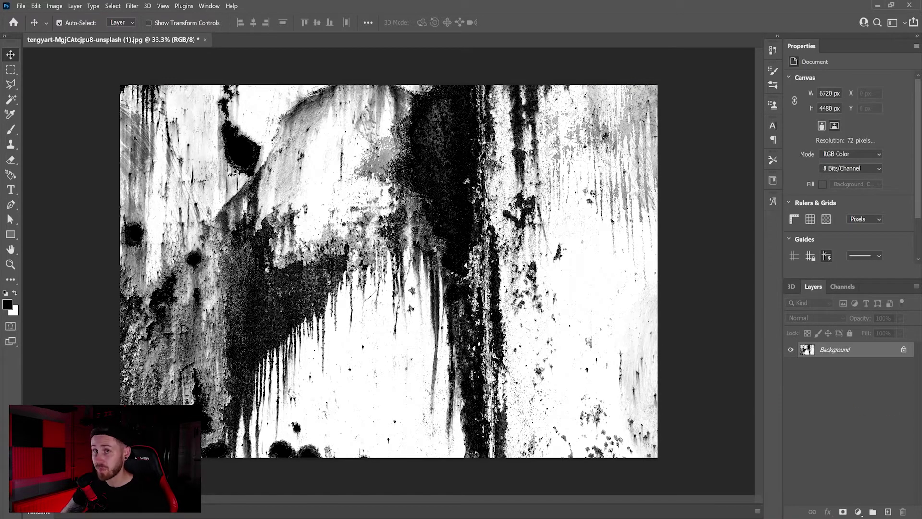
- Save the texture as Photoshop PSD 'Grunge texture' in the MERCH DESIGN folder
click(36, 5)
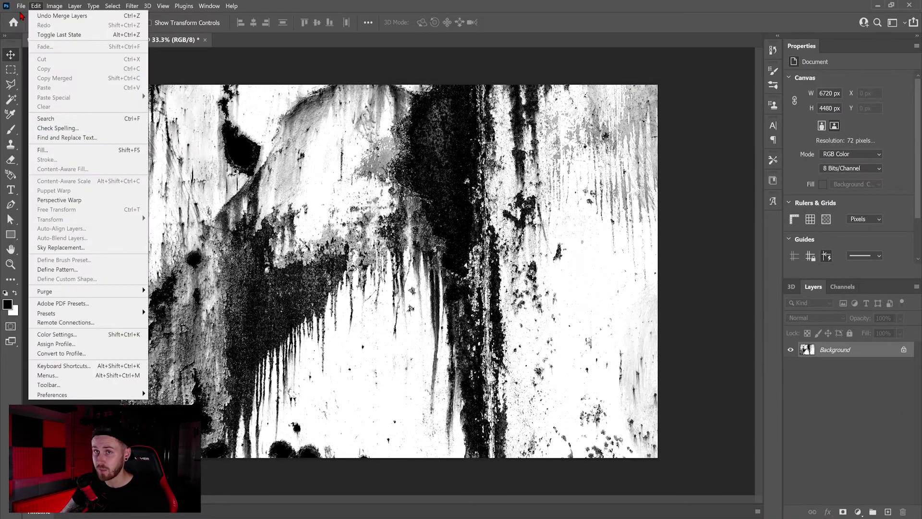
mouse_move(22, 6)
click(22, 123)
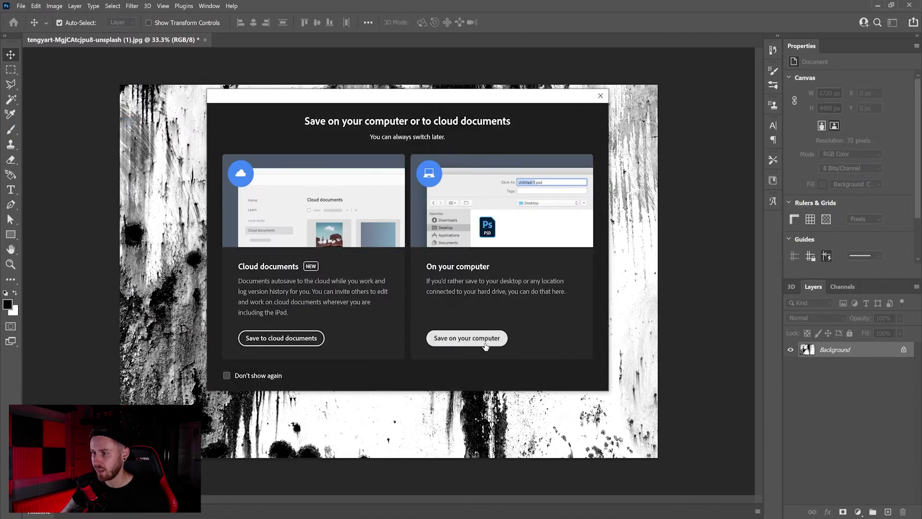
click(467, 338)
click(419, 224)
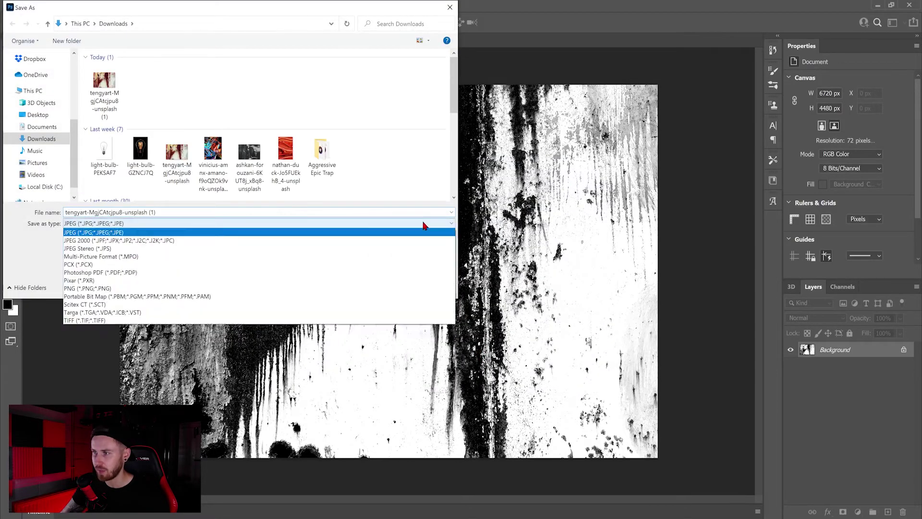
click(140, 235)
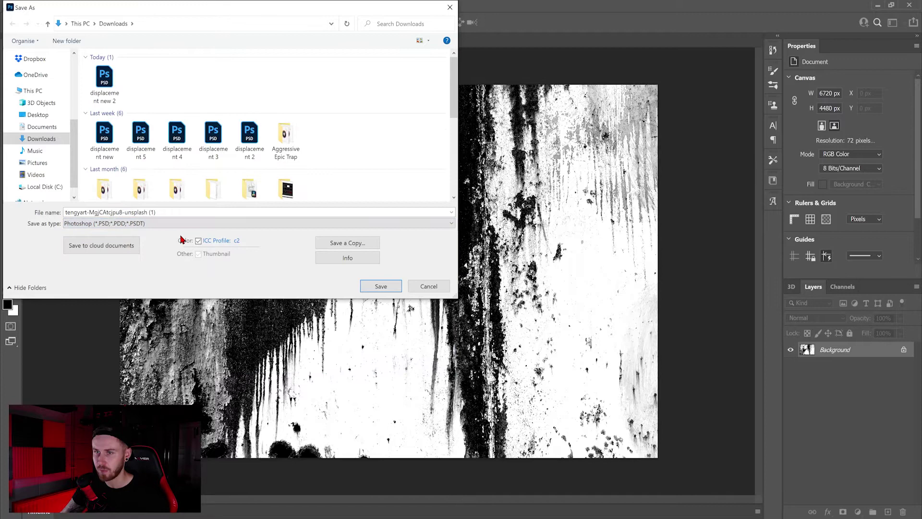
click(181, 210)
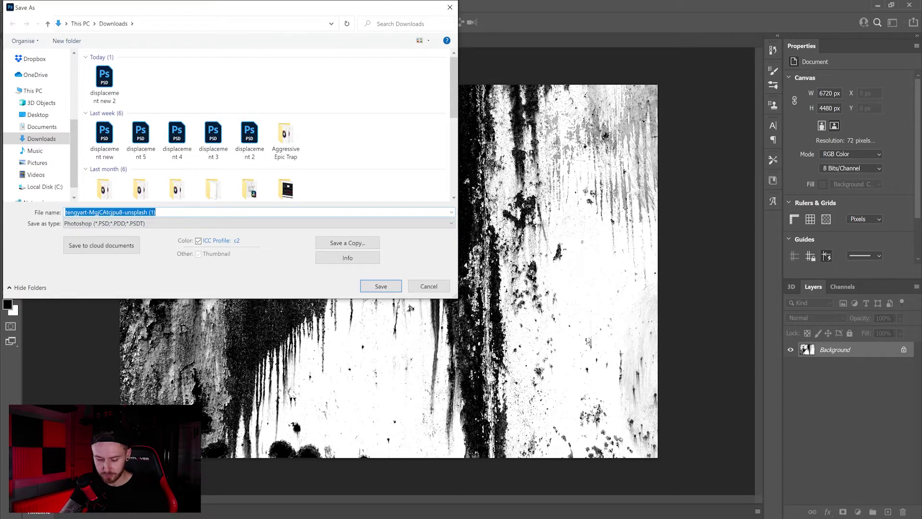
text(Grunge text)
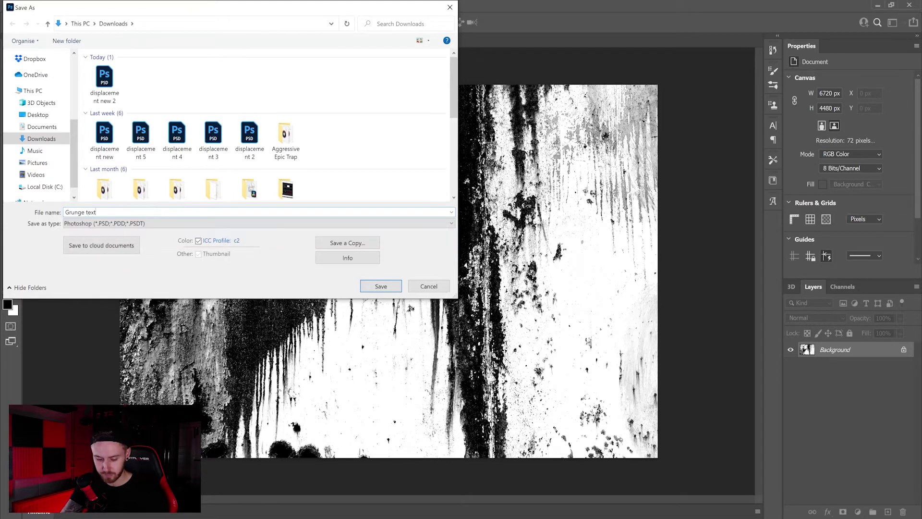
text(ure)
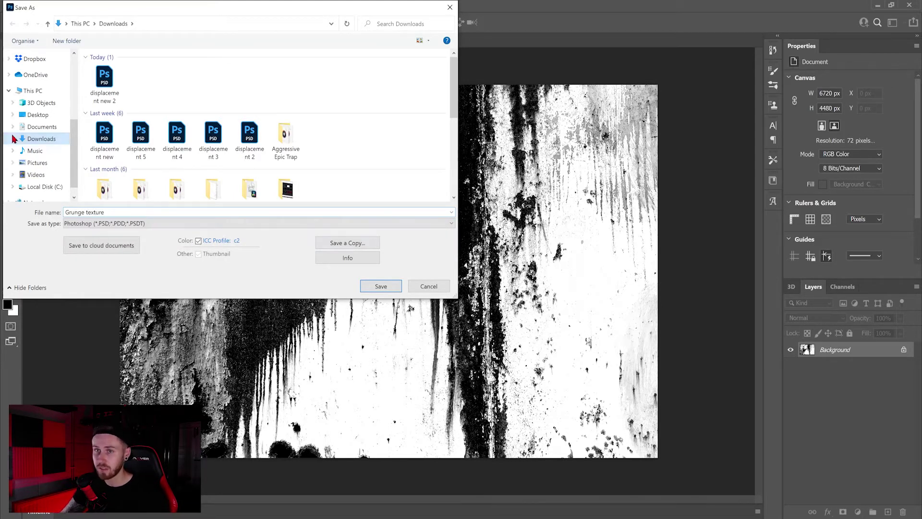
scroll(13, 138, up, 3)
click(47, 135)
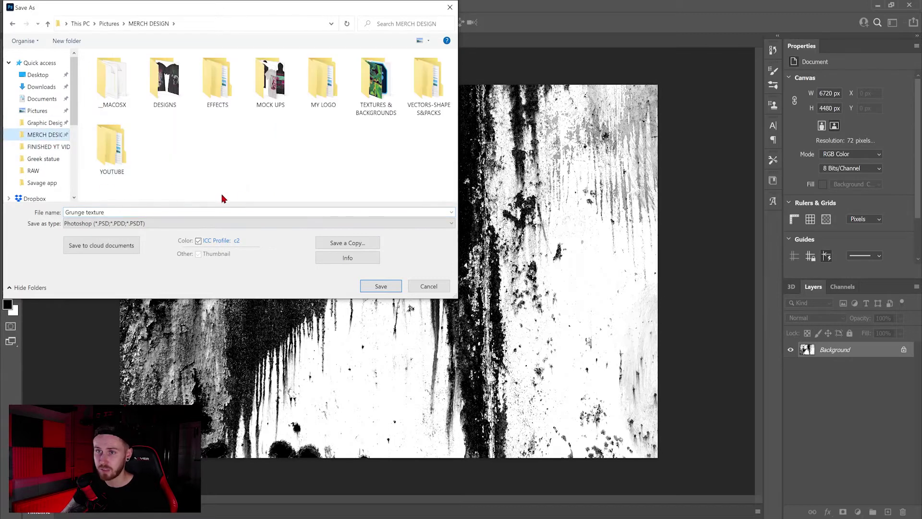
click(379, 286)
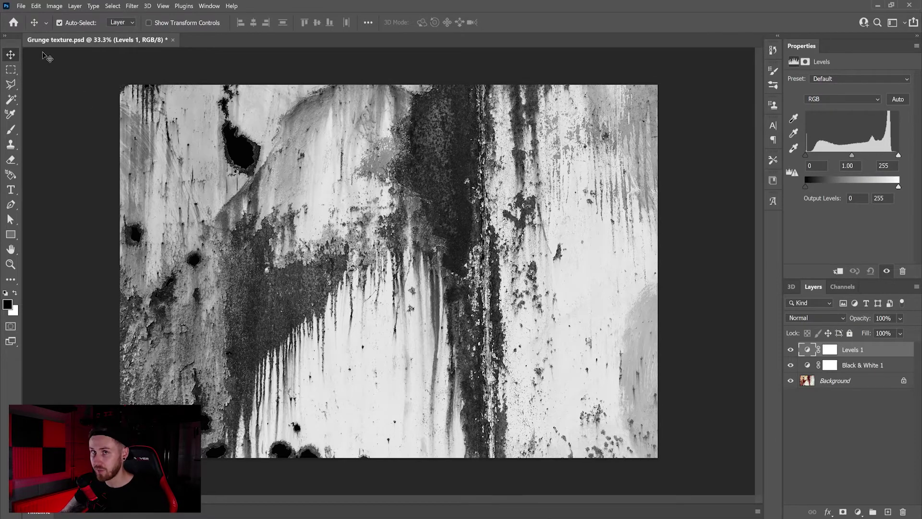
- Create a new 3000×3000 px, 300 ppi document from the Custom preset and fill it white
click(22, 7)
click(28, 16)
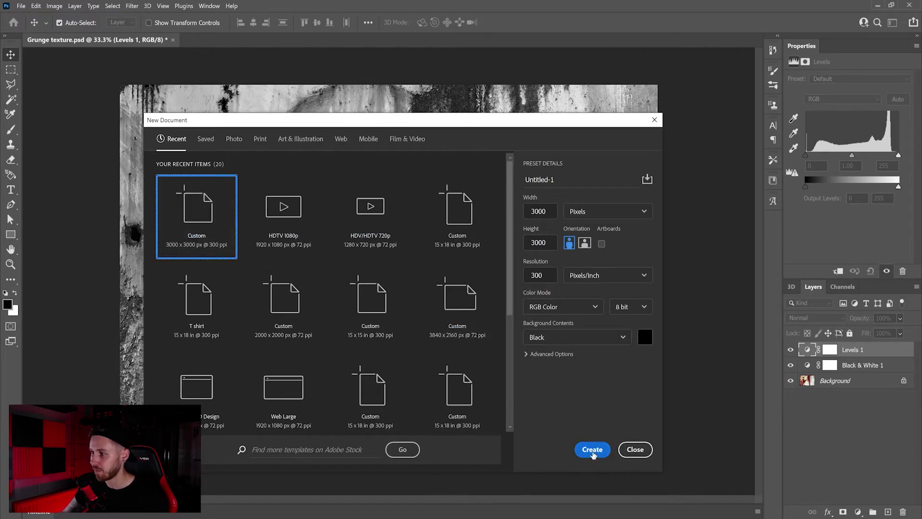
click(592, 448)
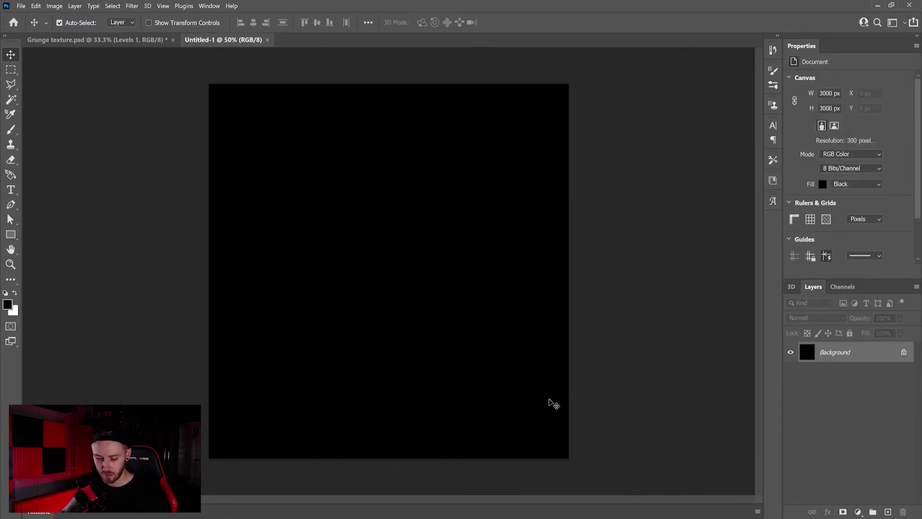
key(ctrl+i)
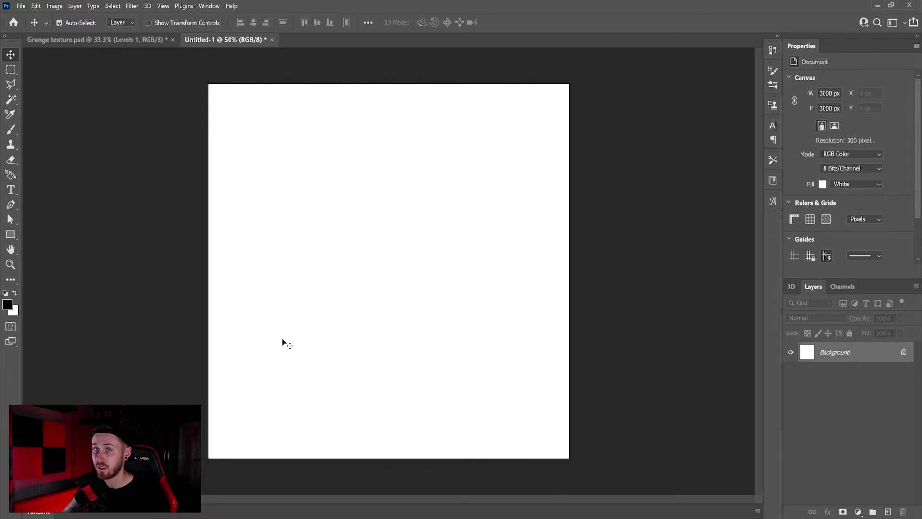
- Place the Smiley Looking Happy image on the canvas, scale it down and centre it
key(alt+Tab)
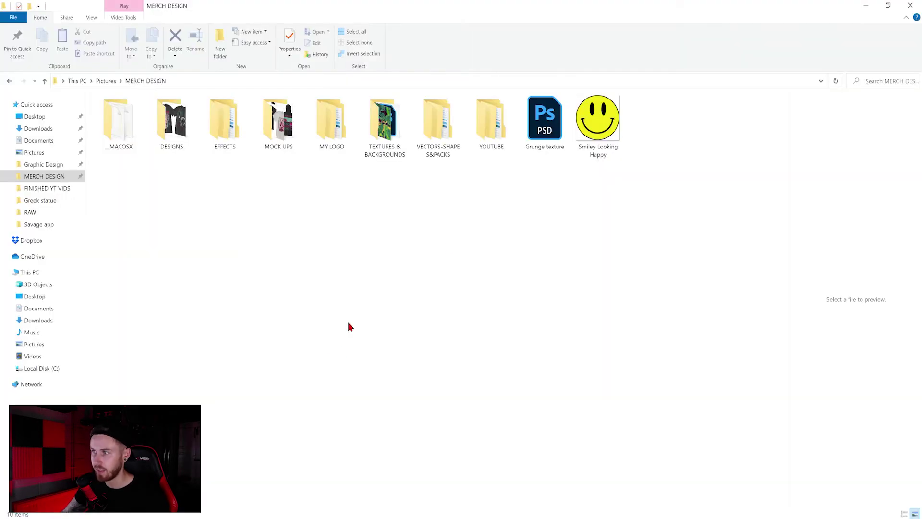
drag(598, 122, 382, 272)
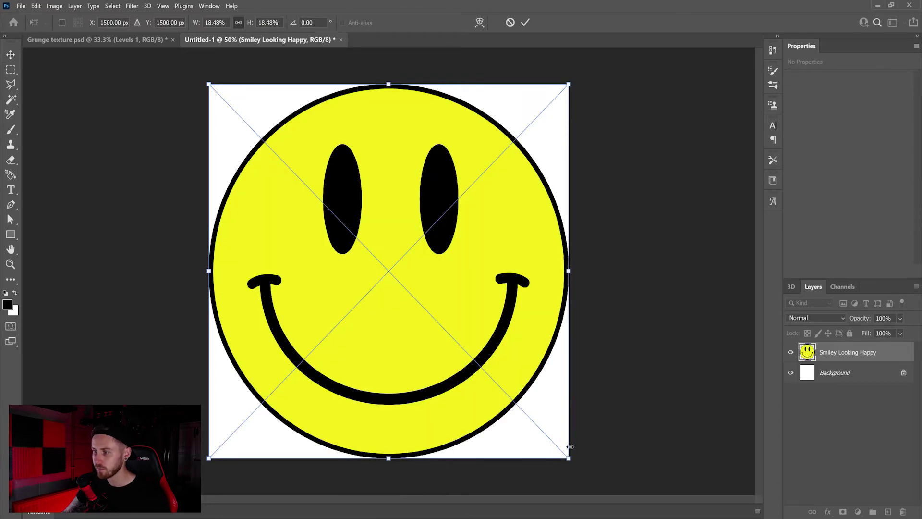
drag(568, 458, 462, 381)
drag(391, 296, 416, 343)
key(Return)
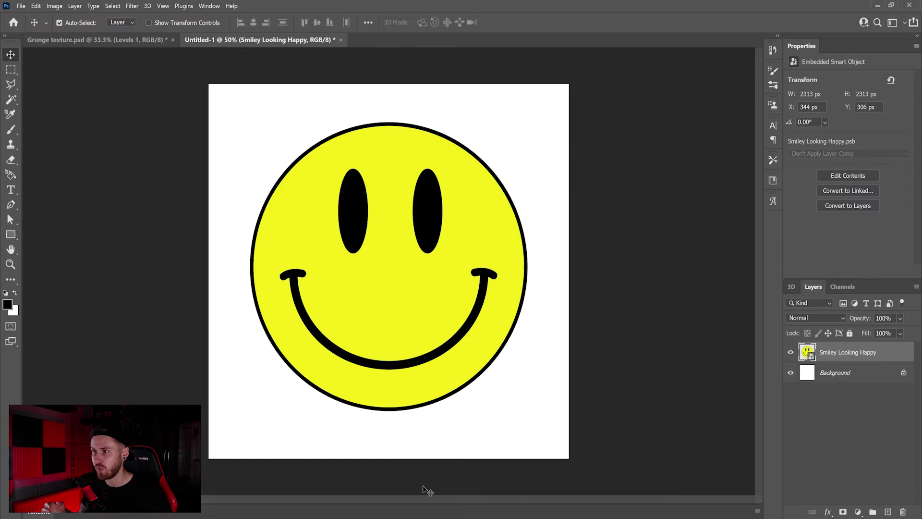
key(ctrl+v)
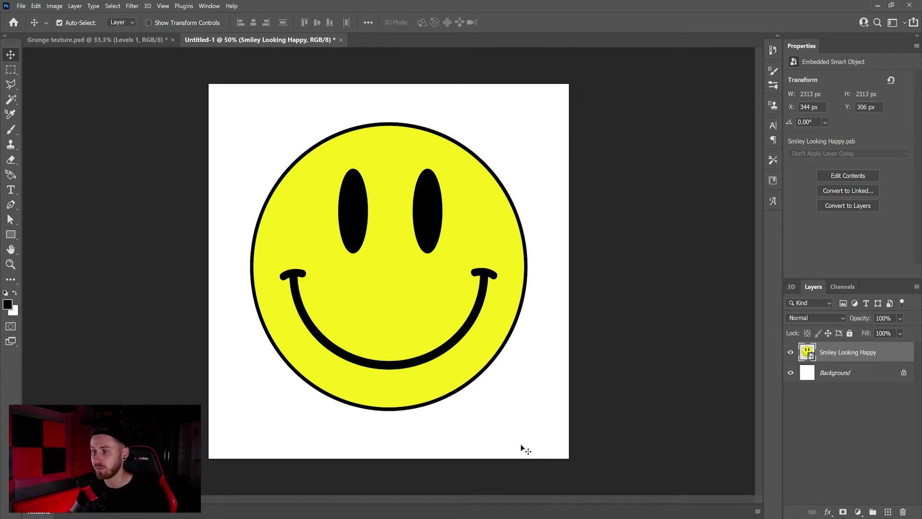
- Convert the smiley layer to a smart object and apply Displace with 20 horizontal and vertical scale
right_click(856, 387)
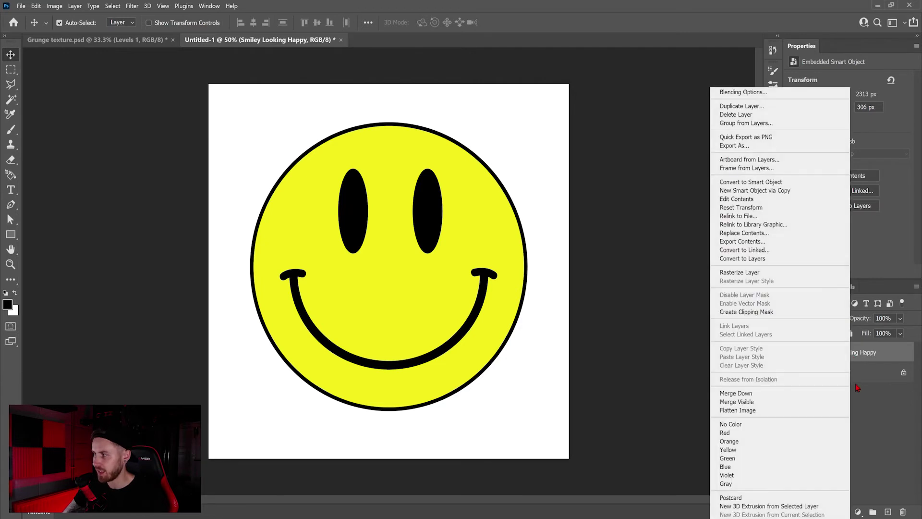
click(749, 181)
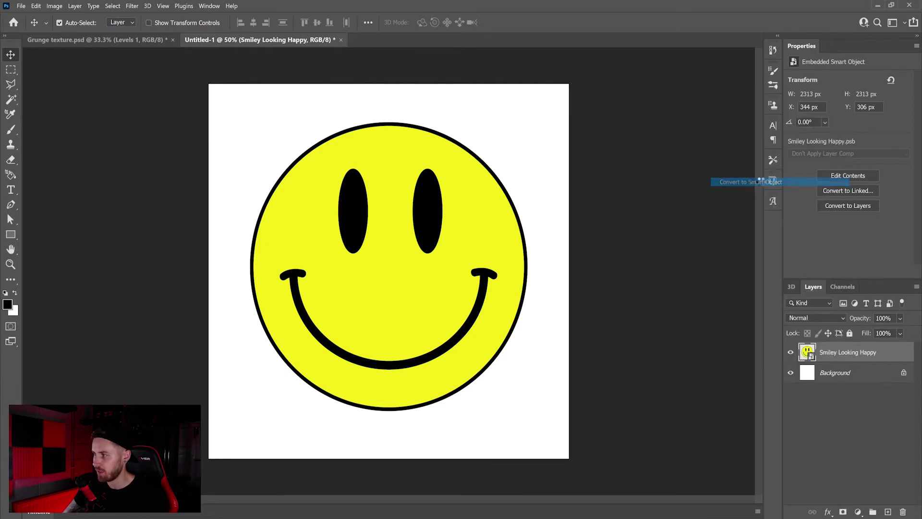
click(132, 6)
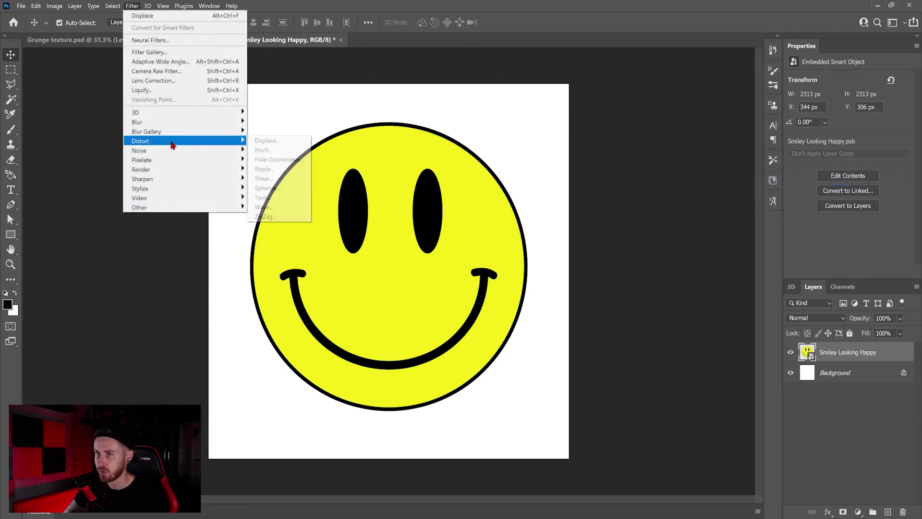
mouse_move(190, 140)
click(276, 140)
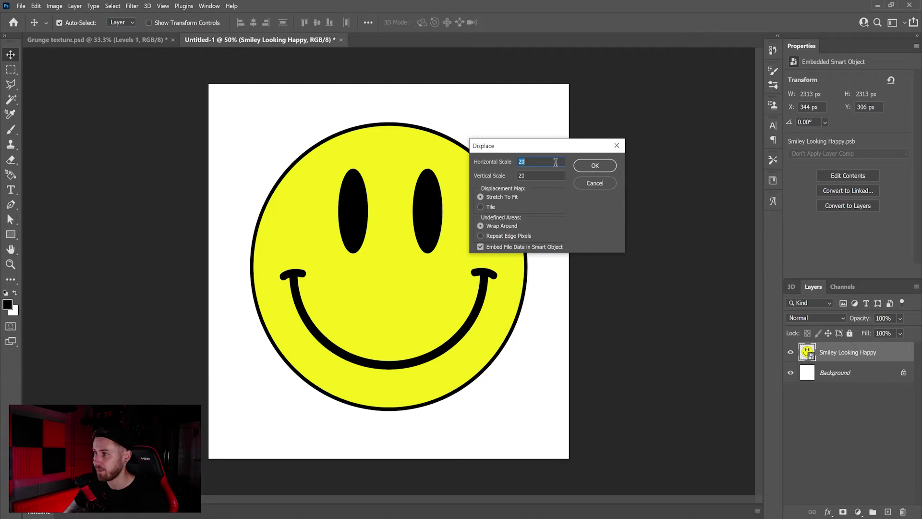
drag(551, 148, 548, 149)
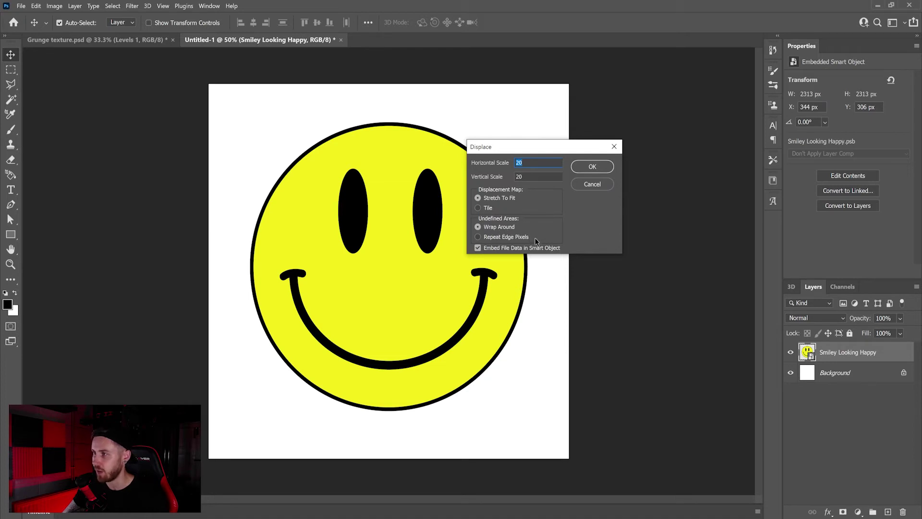
click(593, 167)
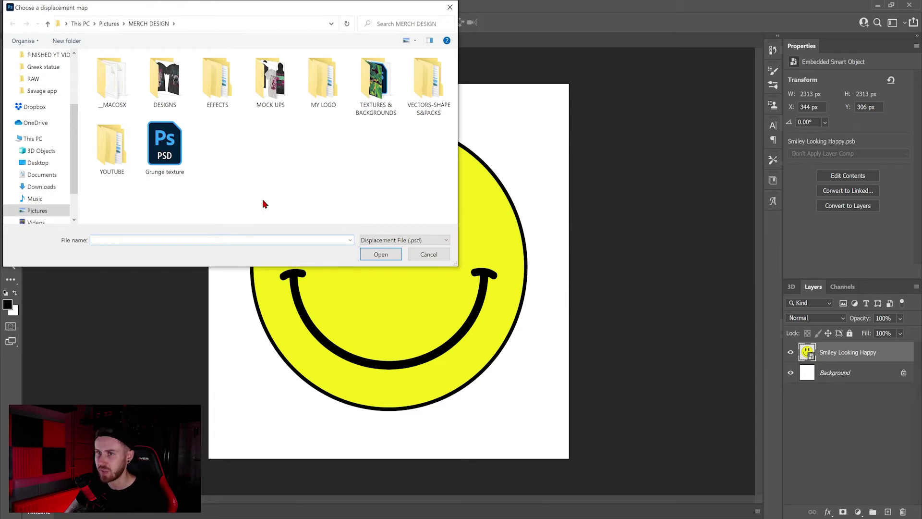
- Choose Grunge texture.psd as the smiley's displacement map
double_click(169, 153)
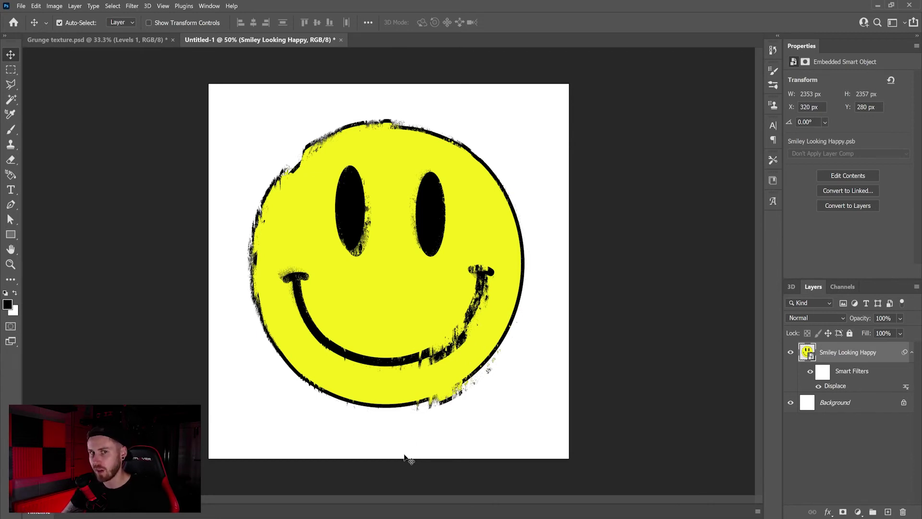
- Hide the white Background layer and move the smiley up-left to X 284, Y 178 px
click(790, 402)
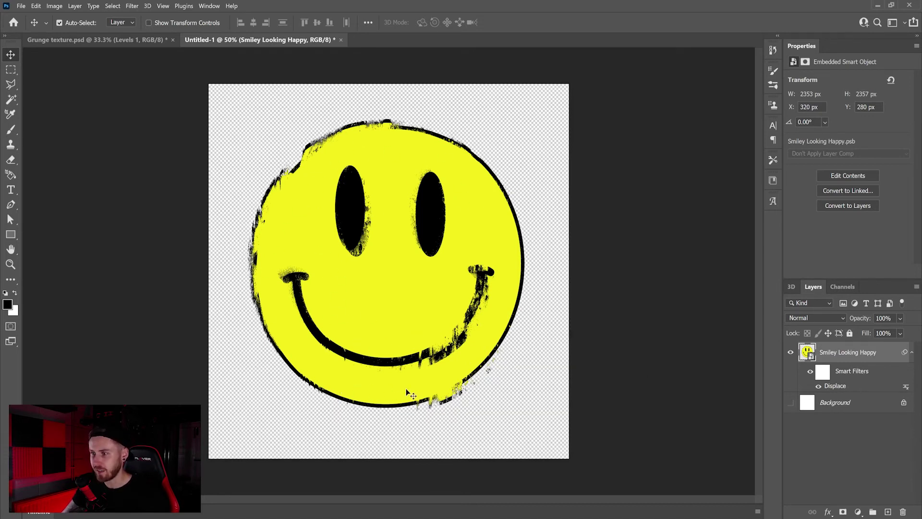
drag(500, 328, 479, 321)
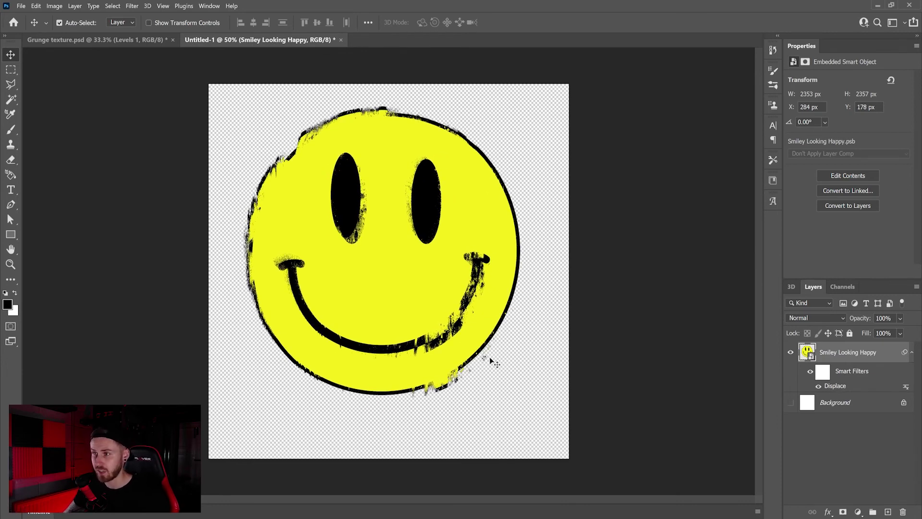
- Create another 3000×3000 px document and fill it white
click(21, 5)
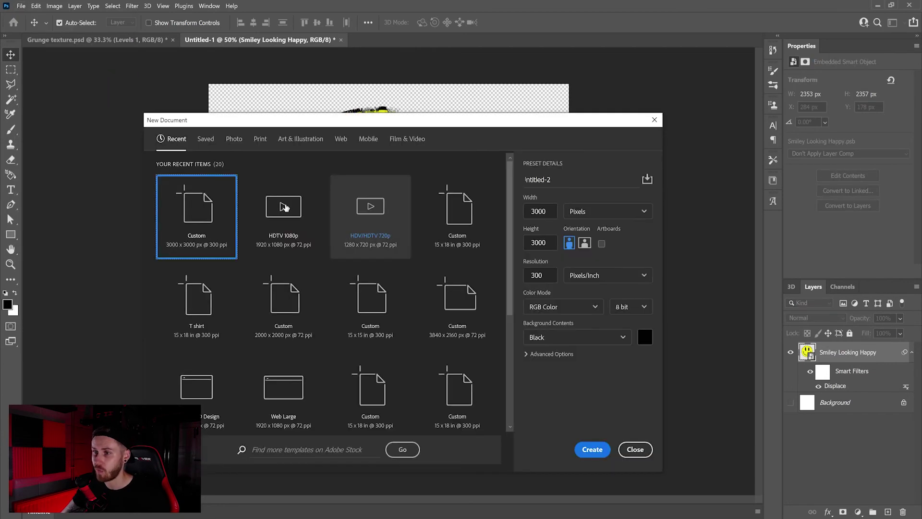
click(25, 16)
key(Return)
key(ctrl+i)
- Add HELLO text in the Anton font and enlarge it on the canvas
click(11, 189)
click(329, 250)
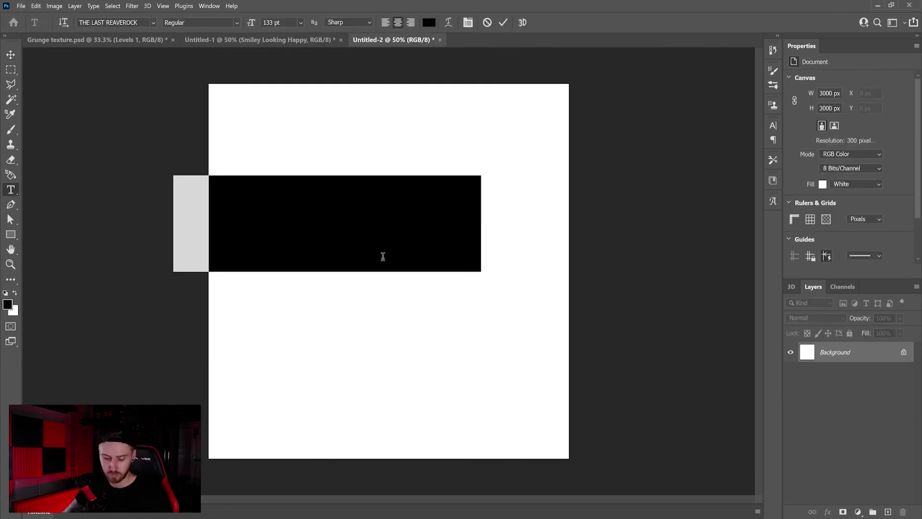
text(HELLO)
click(10, 55)
click(892, 159)
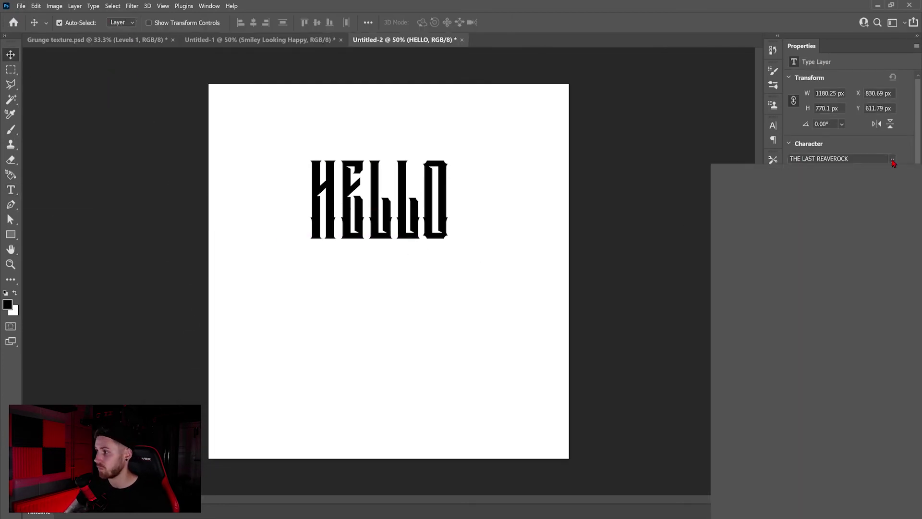
click(746, 192)
key(ctrl+t)
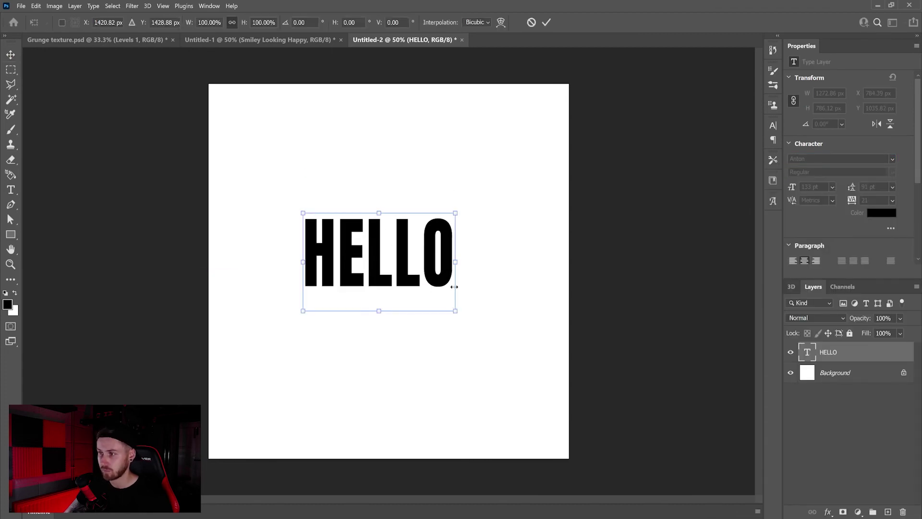
drag(382, 262, 384, 269)
key(Return)
- Make HELLO a smart object, displace it with Grunge texture, and move it into the upper half
right_click(840, 352)
click(739, 191)
click(132, 5)
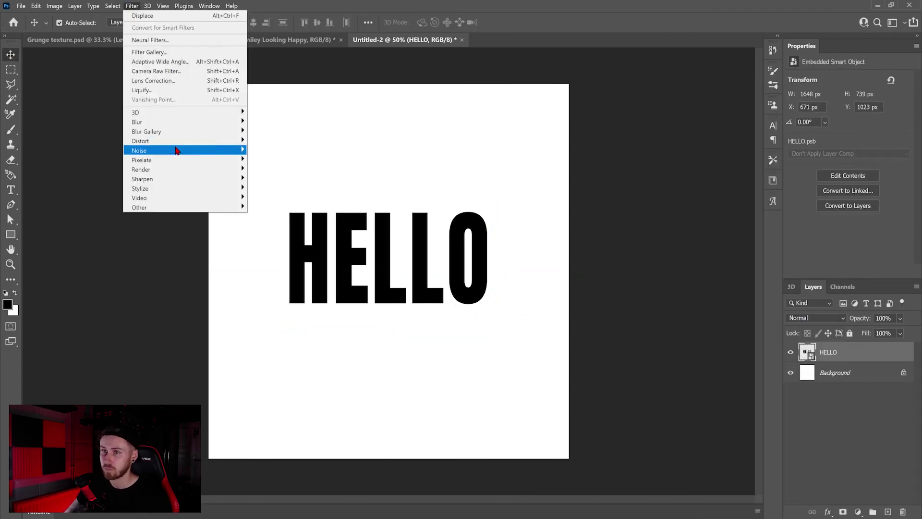
click(269, 148)
key(Return)
double_click(165, 139)
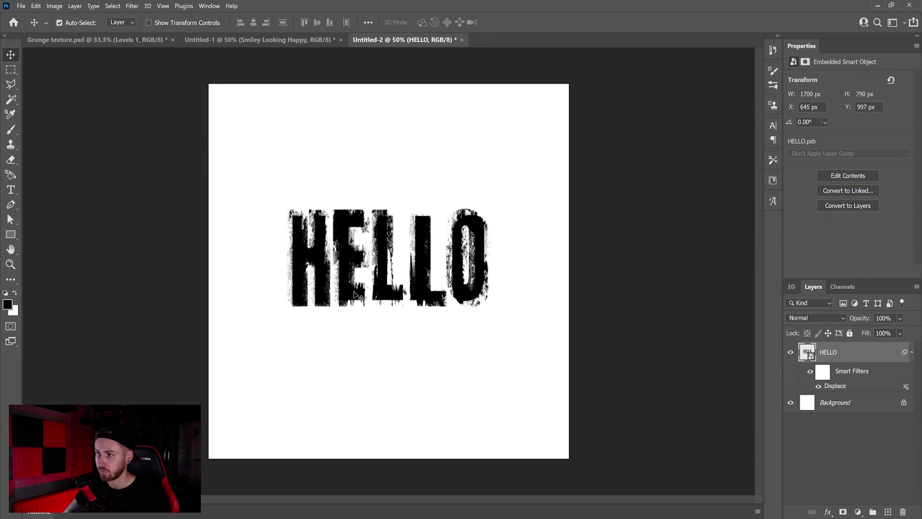
drag(395, 458, 395, 409)
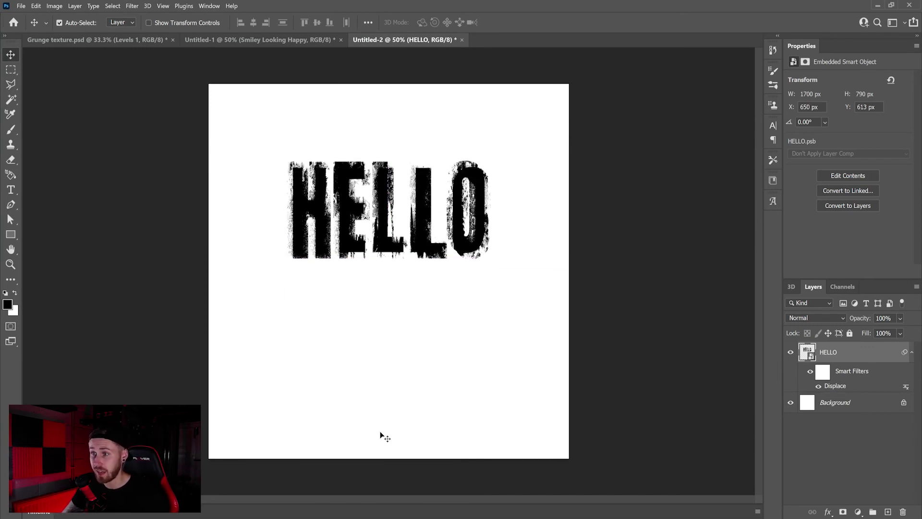
- Add a second 'HELLO' text layer below the displaced HELLO and centre it horizontally
click(11, 189)
click(343, 368)
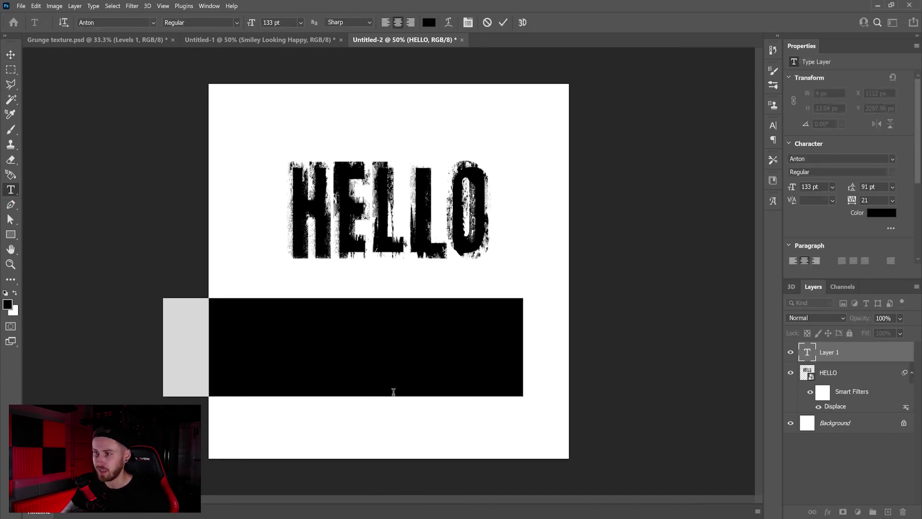
text(HELLO)
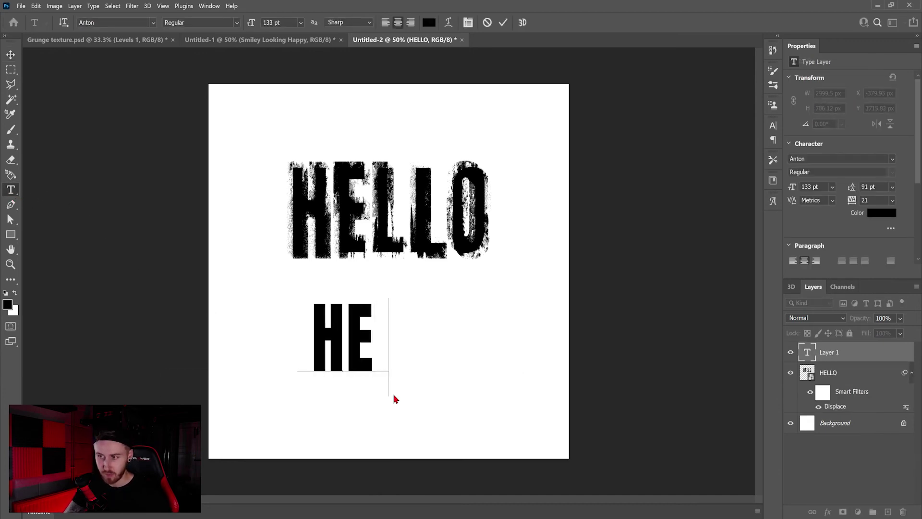
click(10, 54)
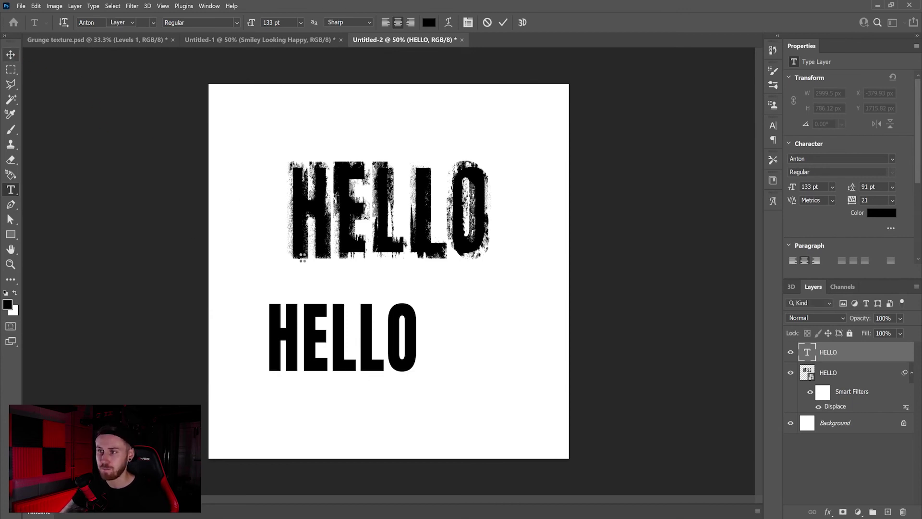
drag(342, 336, 388, 336)
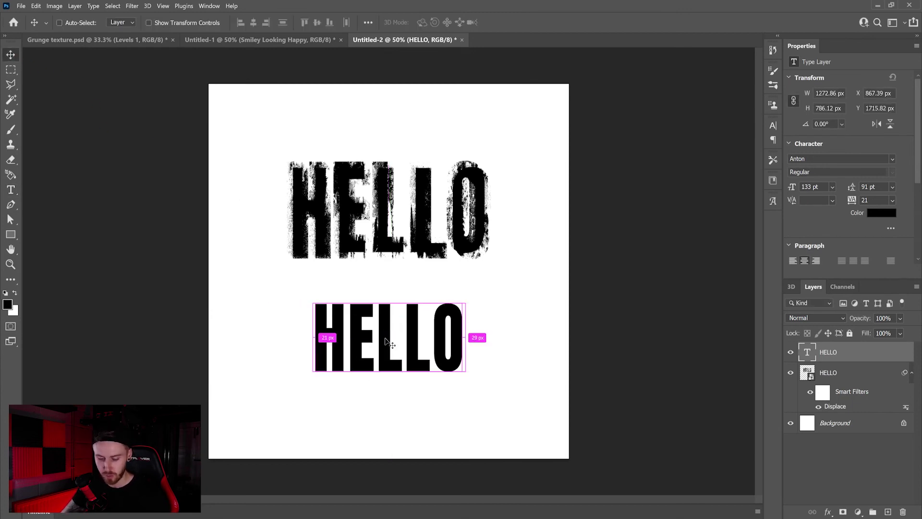
- Enlarge the plain HELLO with Free Transform and nudge it left into place
key(ctrl+t)
drag(465, 386, 498, 413)
drag(451, 351, 434, 348)
key(Return)
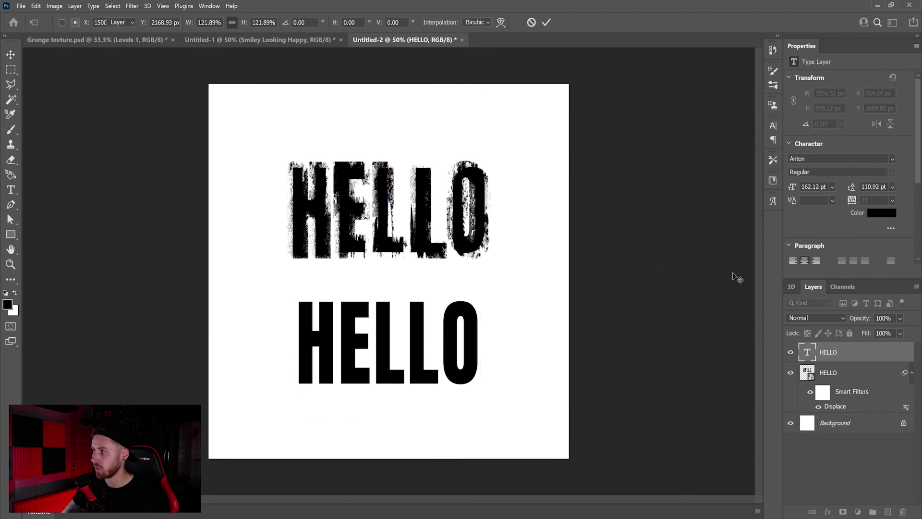
- Set the second HELLO in the Bad Coma font and shift it up and right
click(850, 159)
text(Bad Coma)
key(Return)
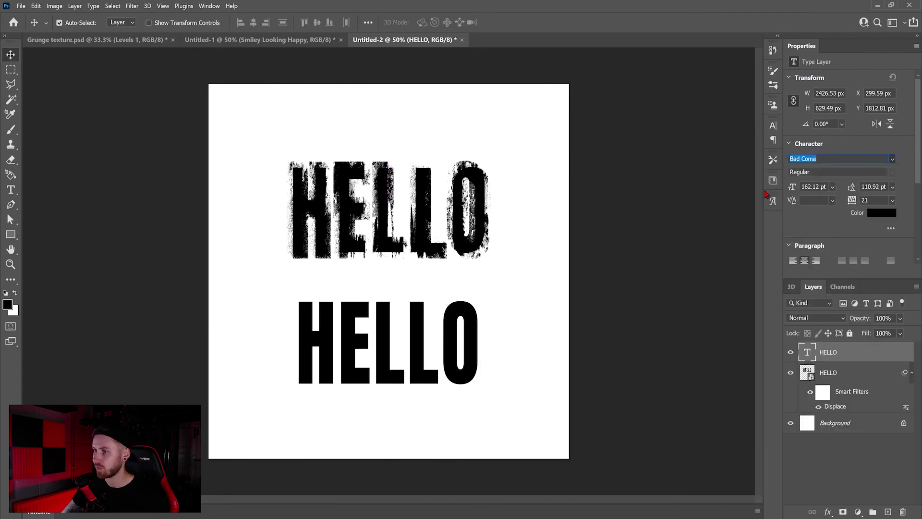
drag(391, 427, 396, 409)
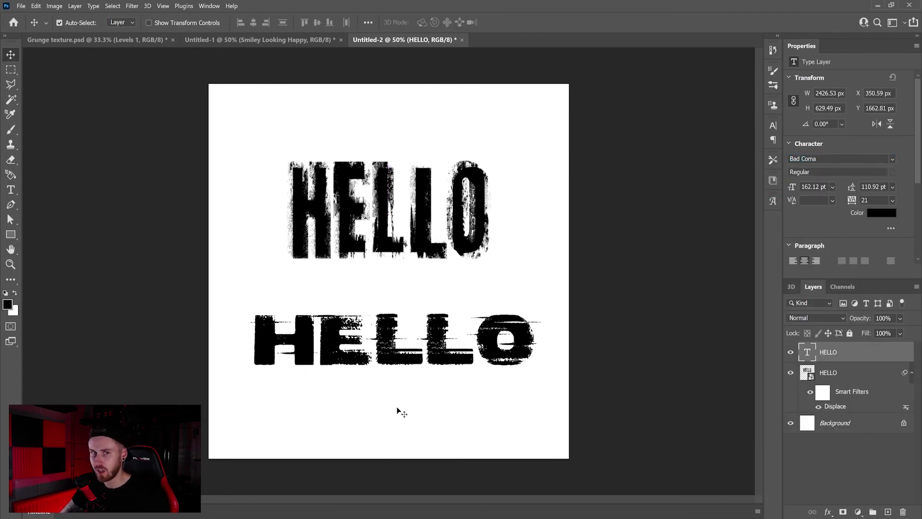